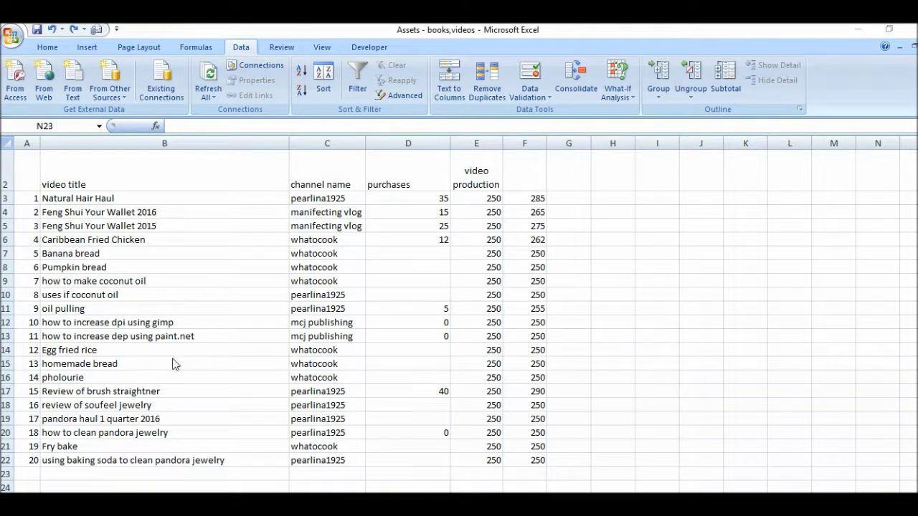
# Start a custom sort of the video data in B3:F22 with channel name as the first sort column, A to Z.
pyautogui.click(341, 423)
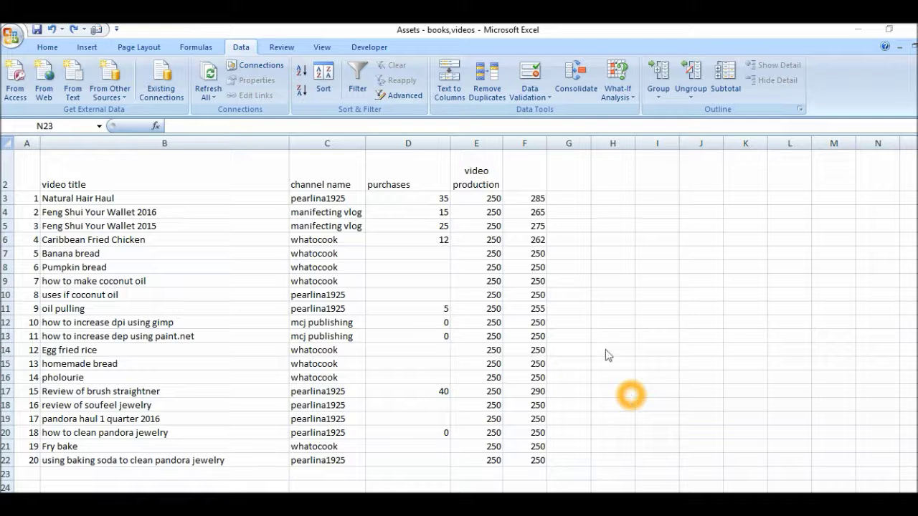
pyautogui.click(52, 199)
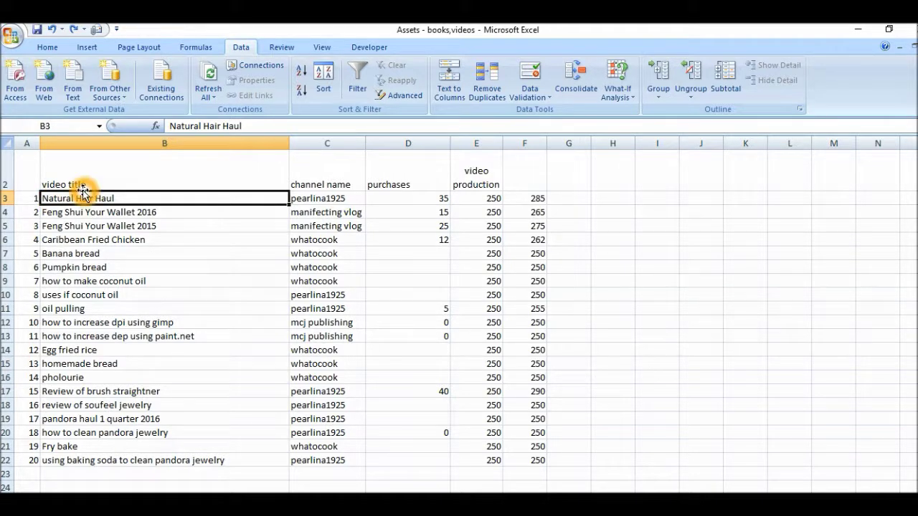
pyautogui.moveTo(85, 198); pyautogui.dragTo(117, 225)
pyautogui.hotkey('shift', 'Down')
pyautogui.hotkey('shift', 'Down')
pyautogui.hotkey('shift', 'Down')
pyautogui.hotkey('shift', 'Down')
pyautogui.hotkey('shift', 'Down')
pyautogui.hotkey('shift', 'Down')
pyautogui.hotkey('shift', 'Down')
pyautogui.hotkey('shift', 'Down')
pyautogui.hotkey('shift', 'Down')
pyautogui.hotkey('shift', 'Down')
pyautogui.hotkey('shift', 'Down')
pyautogui.hotkey('shift', 'Down')
pyautogui.hotkey('shift', 'Down')
pyautogui.hotkey('shift', 'Down')
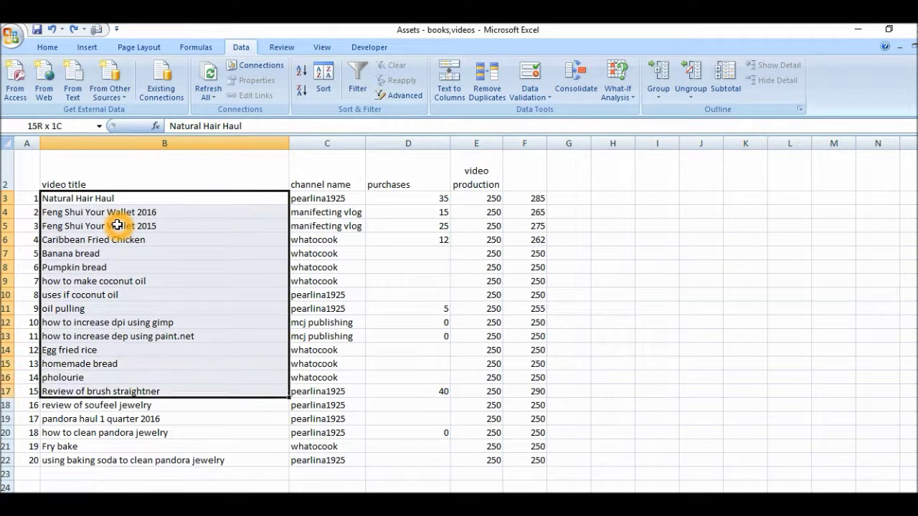
pyautogui.hotkey('shift', 'Down')
pyautogui.hotkey('shift', 'Right')
pyautogui.hotkey('shift', 'Right')
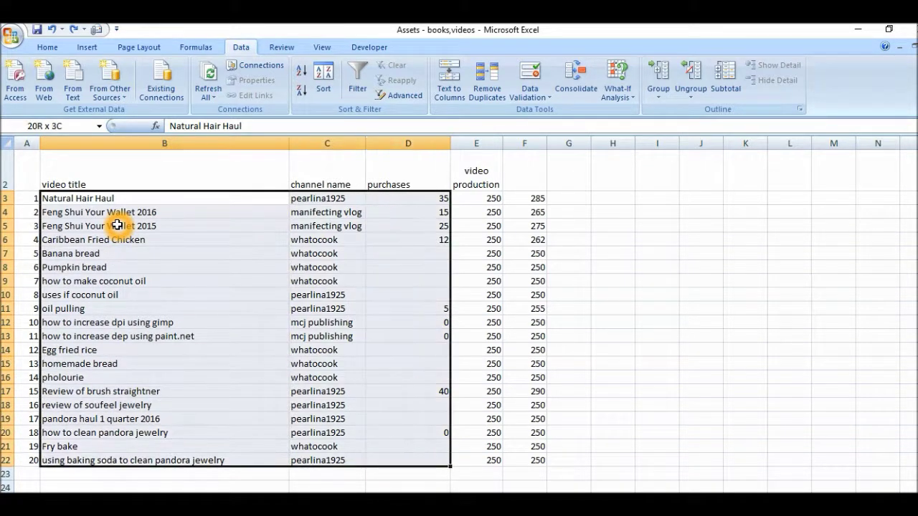
pyautogui.hotkey('shift', 'Right')
pyautogui.hotkey('shift', 'Right')
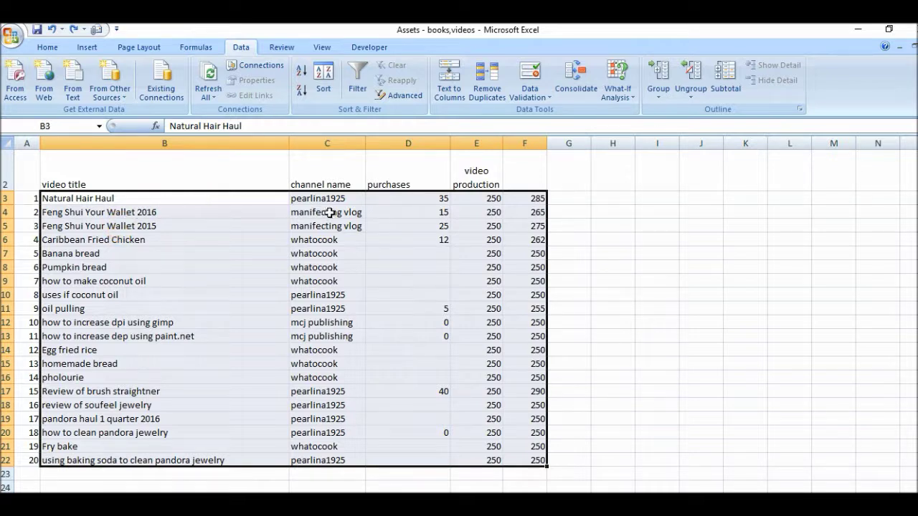
pyautogui.rightClick(400, 235)
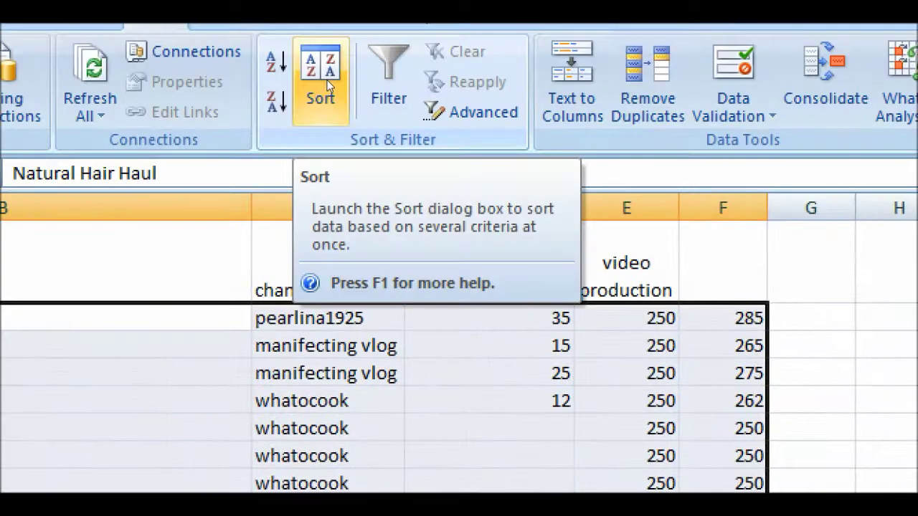
pyautogui.click(326, 80)
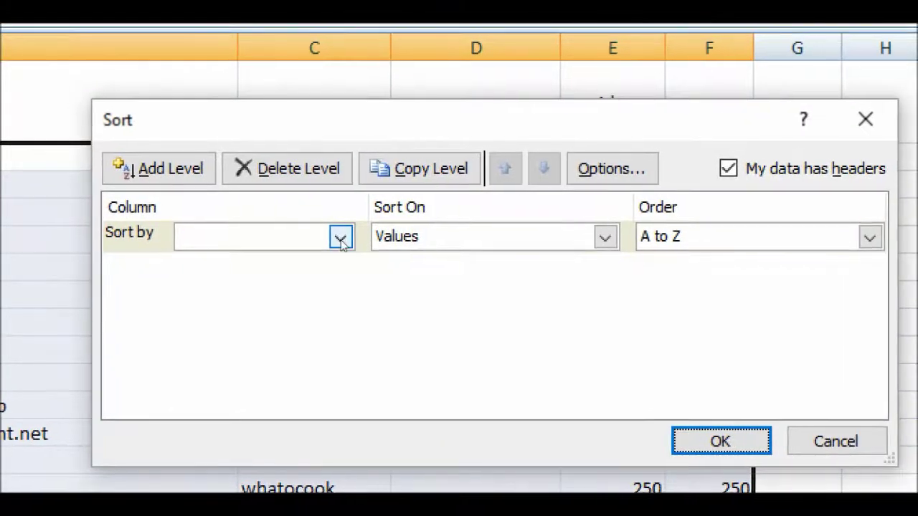
pyautogui.click(341, 238)
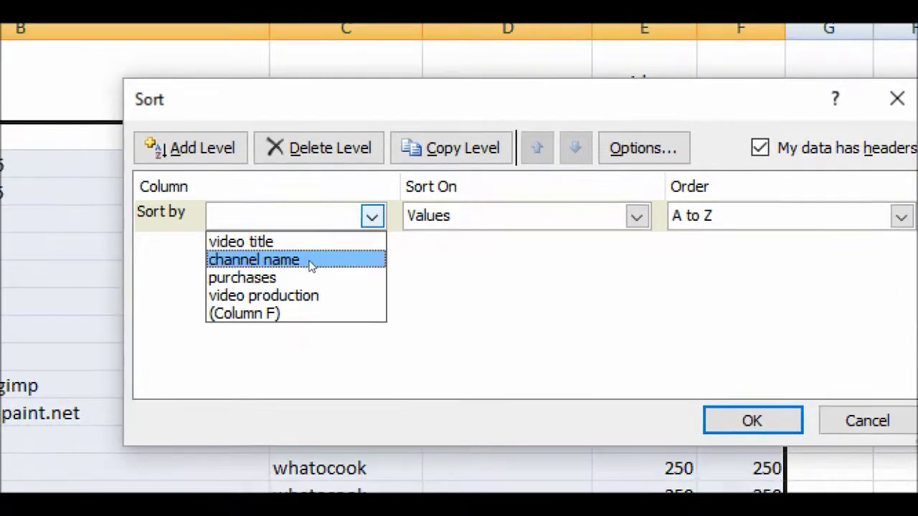
pyautogui.click(310, 261)
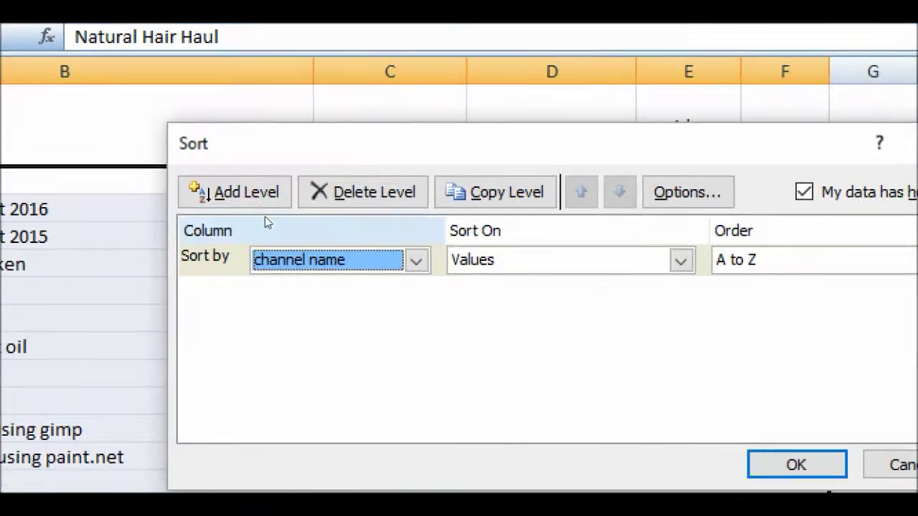
# Add a second sort level by video title, A to Z, and apply the sort.
pyautogui.click(264, 205)
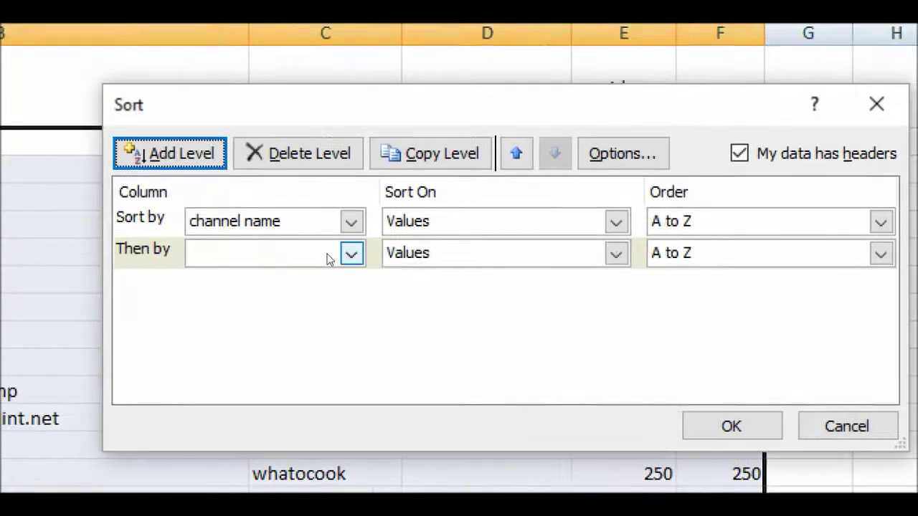
pyautogui.click(334, 251)
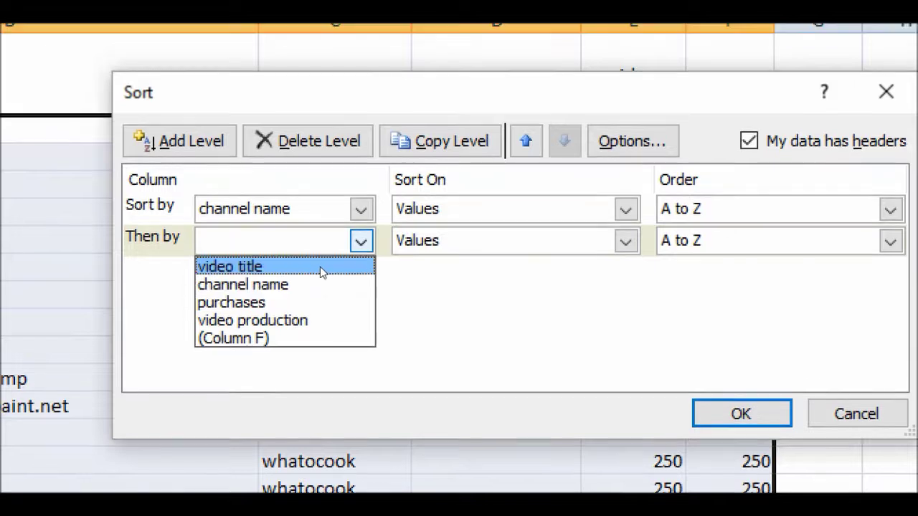
pyautogui.click(322, 260)
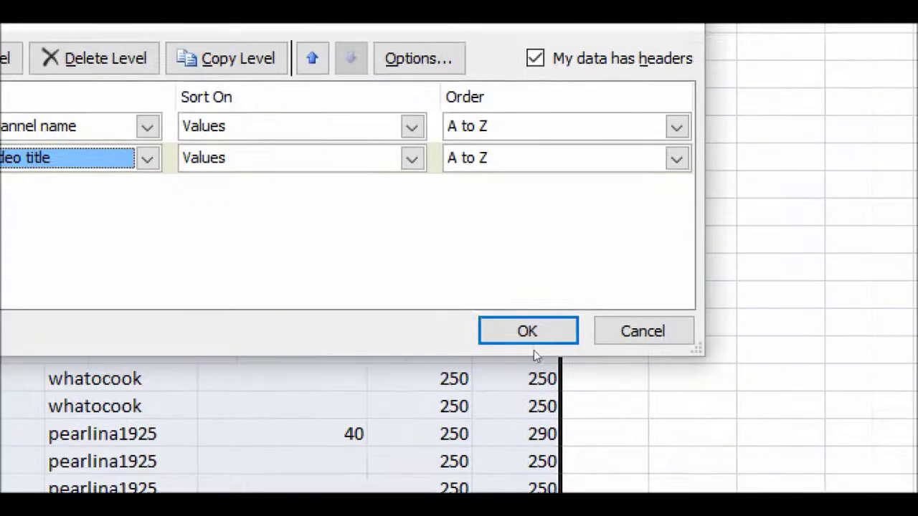
pyautogui.click(528, 340)
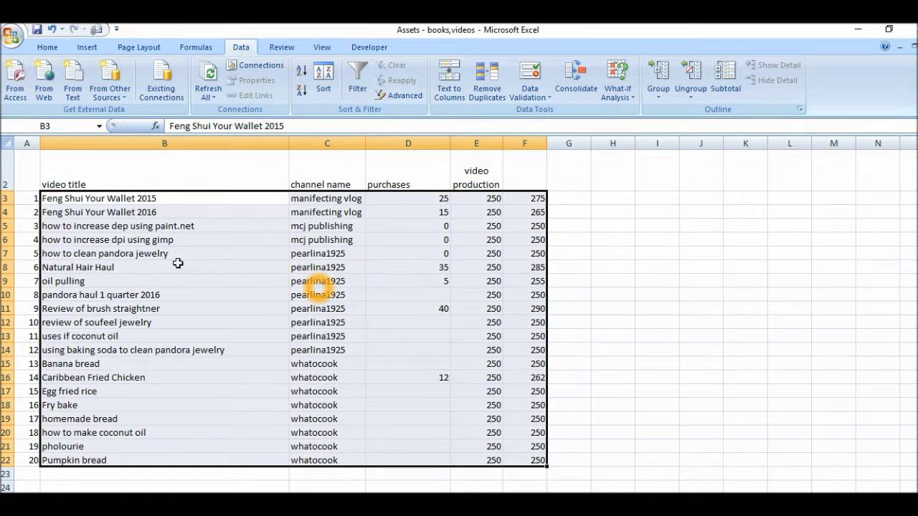
# Fill the pearlina1925 channel rows, B7:F14, with the theme colour Orange, Accent 6, Lighter 40%.
pyautogui.click(207, 258)
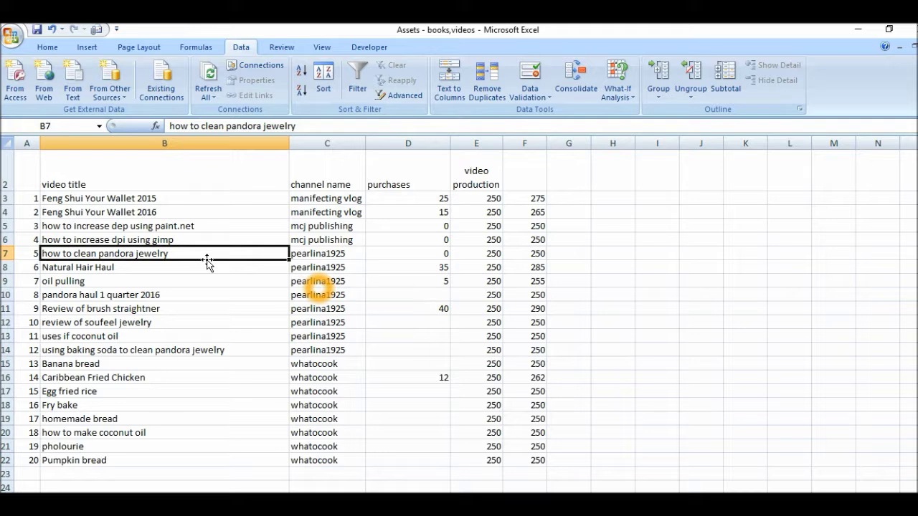
pyautogui.press('Down')
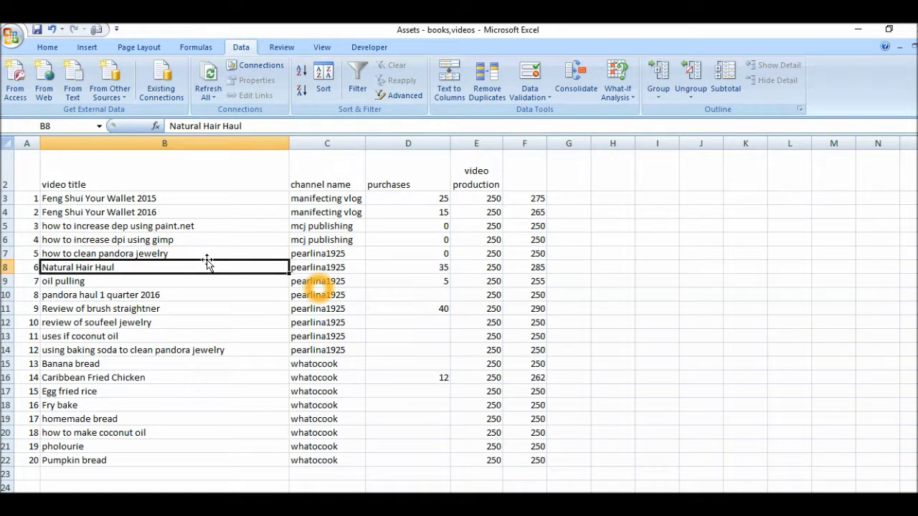
pyautogui.press('Up')
pyautogui.hotkey('shift', 'Right')
pyautogui.hotkey('shift', 'Right')
pyautogui.hotkey('shift', 'Right')
pyautogui.hotkey('shift', 'Right')
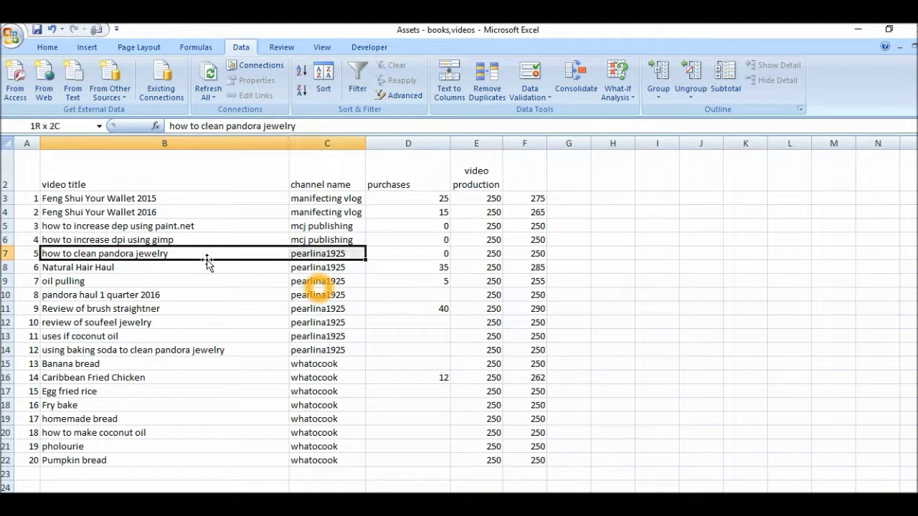
pyautogui.hotkey('shift', 'Down')
pyautogui.hotkey('shift', 'Down')
pyautogui.hotkey('shift', 'Down')
pyautogui.hotkey('shift', 'Down')
pyautogui.hotkey('shift', 'Down')
pyautogui.hotkey('shift', 'Down')
pyautogui.hotkey('shift', 'Down')
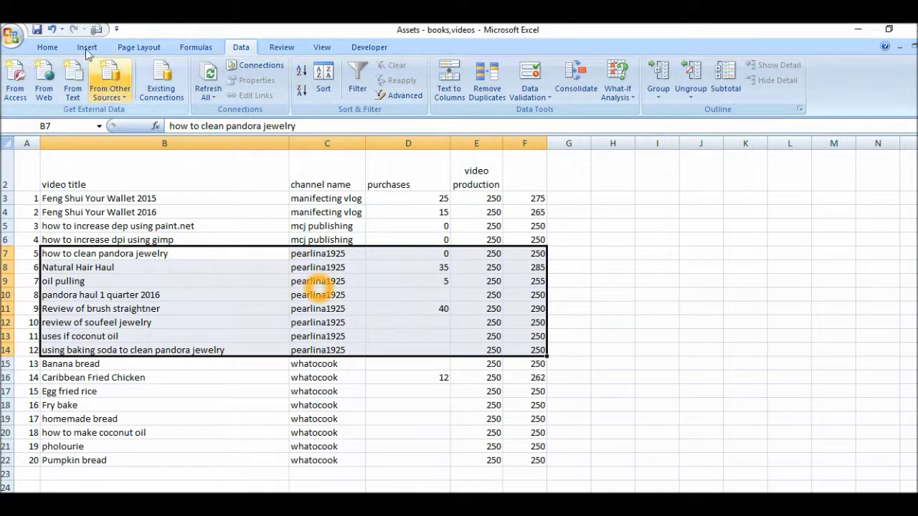
pyautogui.click(47, 44)
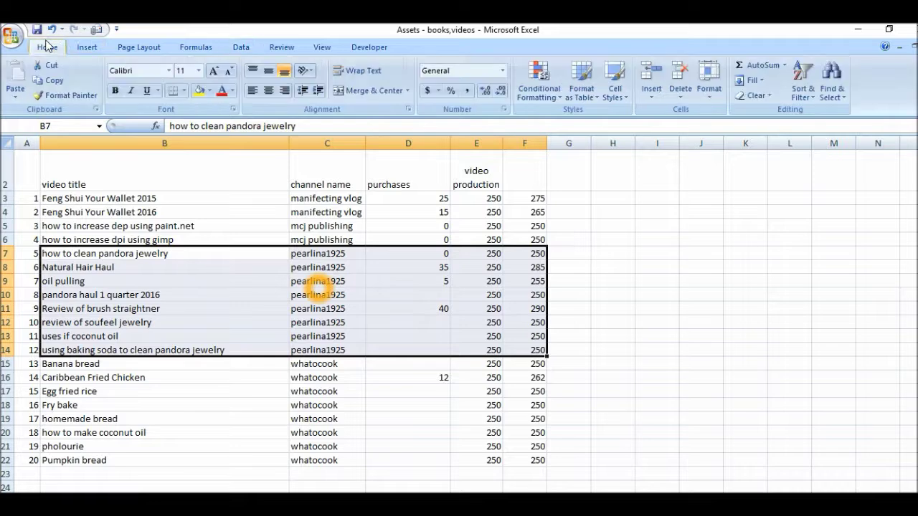
pyautogui.click(234, 91)
pyautogui.click(208, 91)
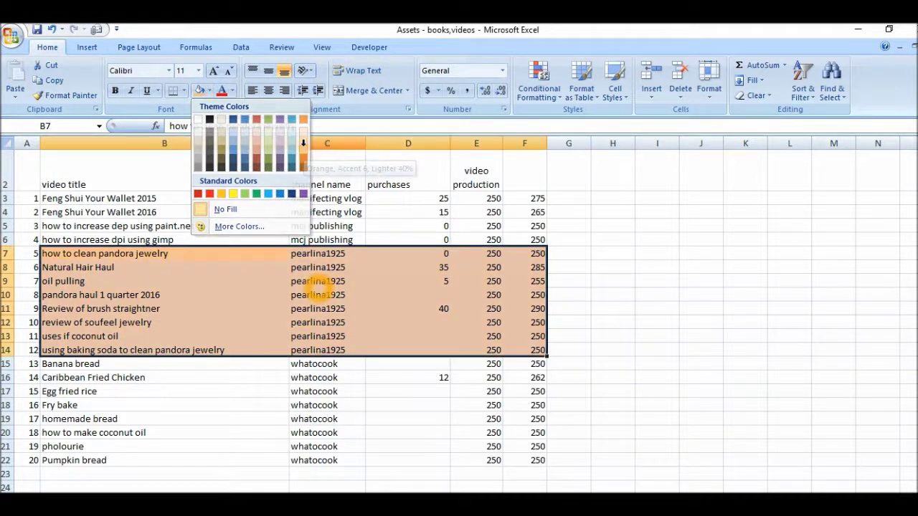
pyautogui.click(304, 152)
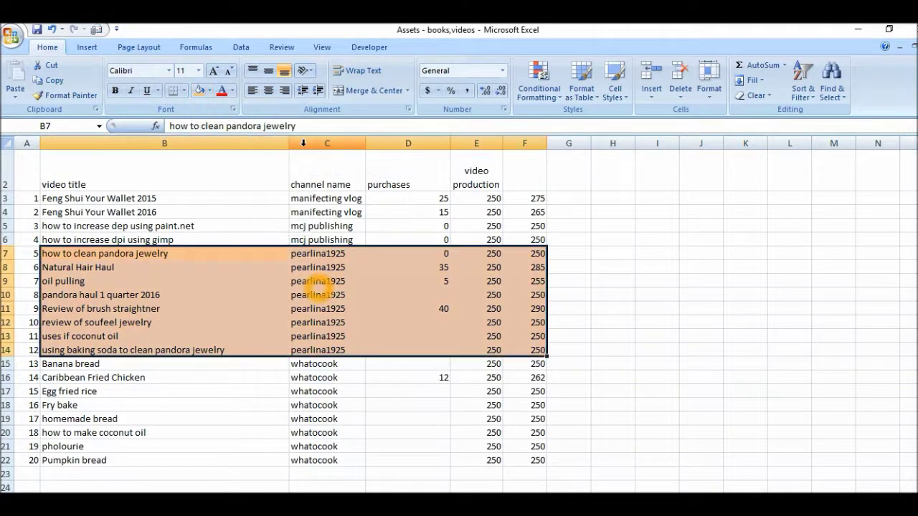
pyautogui.click(227, 415)
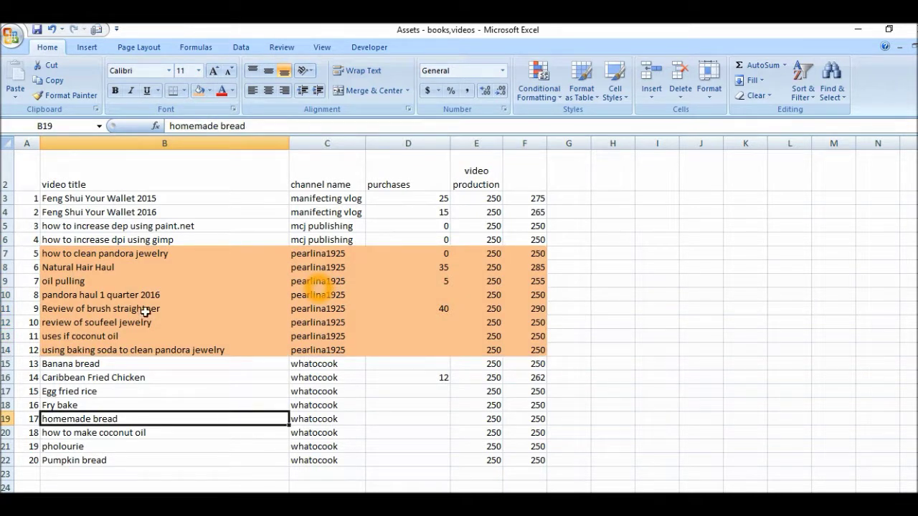
pyautogui.click(109, 249)
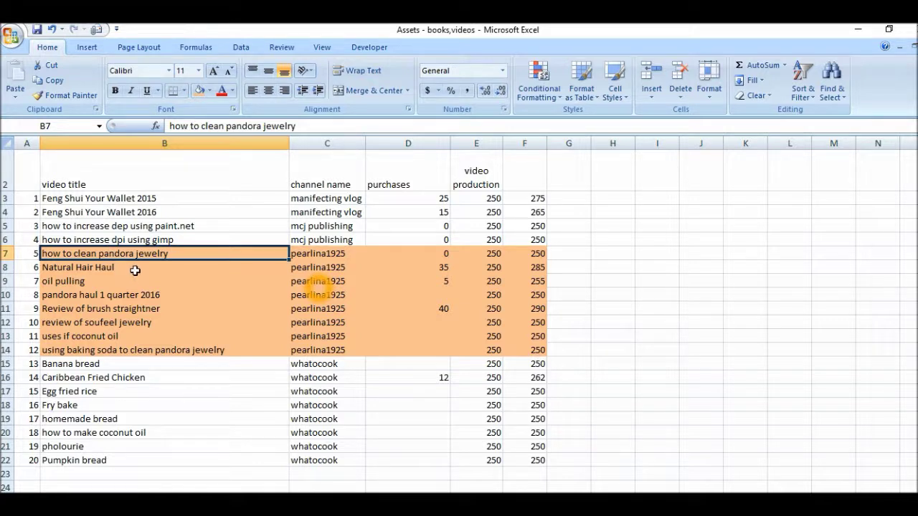
pyautogui.click(138, 269)
pyautogui.press('Down')
pyautogui.press('Down')
pyautogui.press('Down')
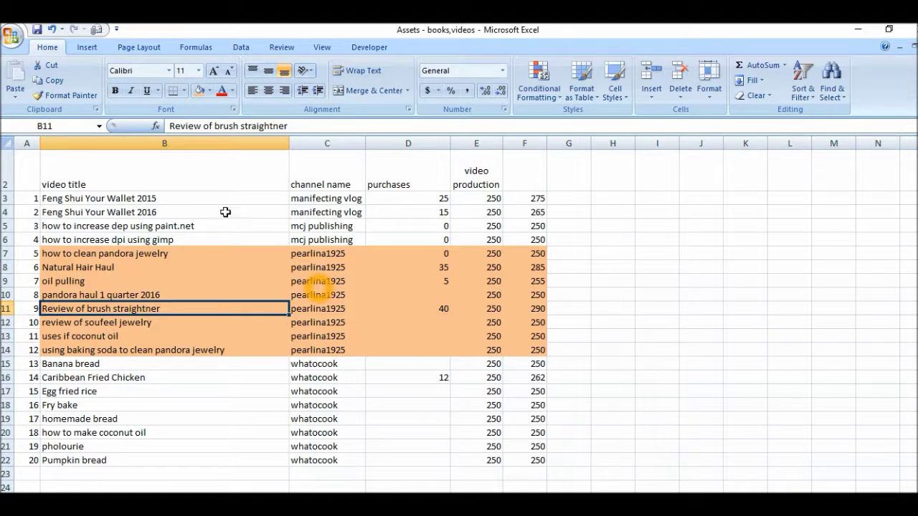
# Fill the mcj publishing channel rows, B5:F6, with a light green theme colour.
pyautogui.click(294, 237)
pyautogui.press('Up')
pyautogui.press('Left')
pyautogui.press('Left')
pyautogui.press('Right')
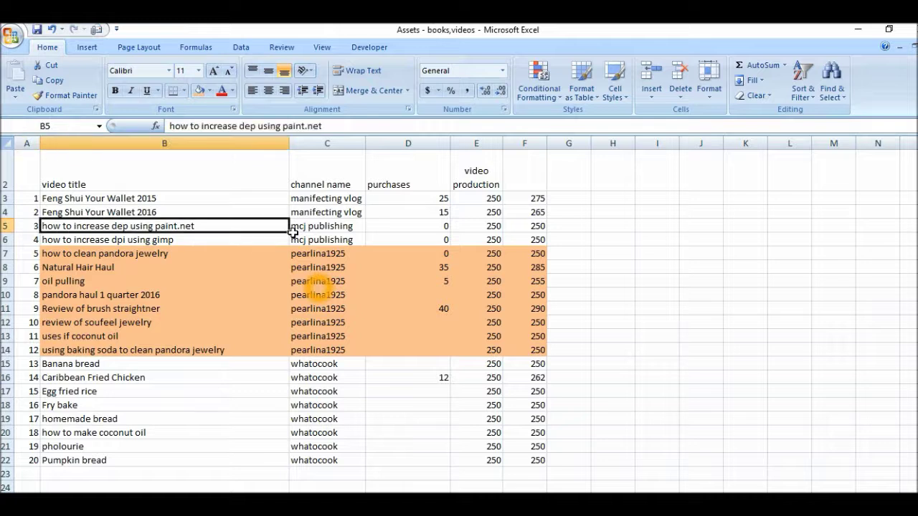
pyautogui.hotkey('shift', 'Down')
pyautogui.hotkey('shift', 'Right')
pyautogui.hotkey('shift', 'Right')
pyautogui.hotkey('shift', 'Right')
pyautogui.hotkey('shift', 'Right')
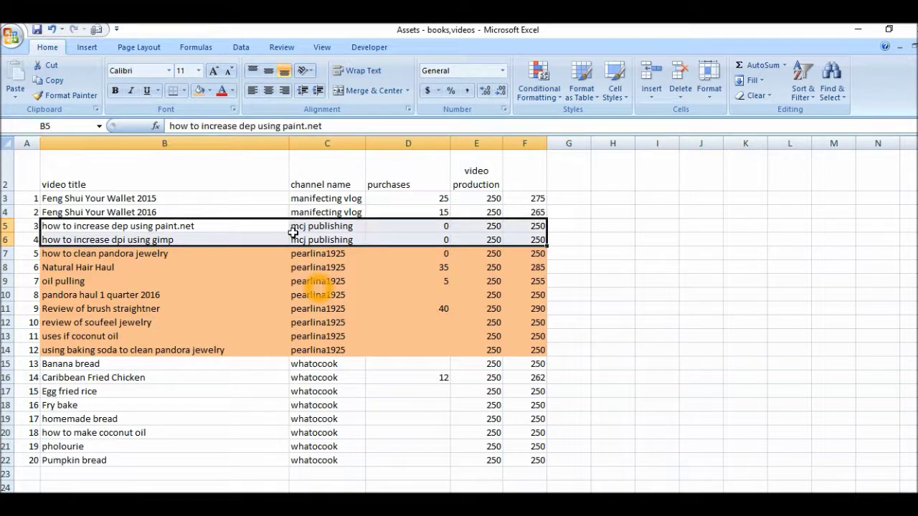
pyautogui.click(210, 92)
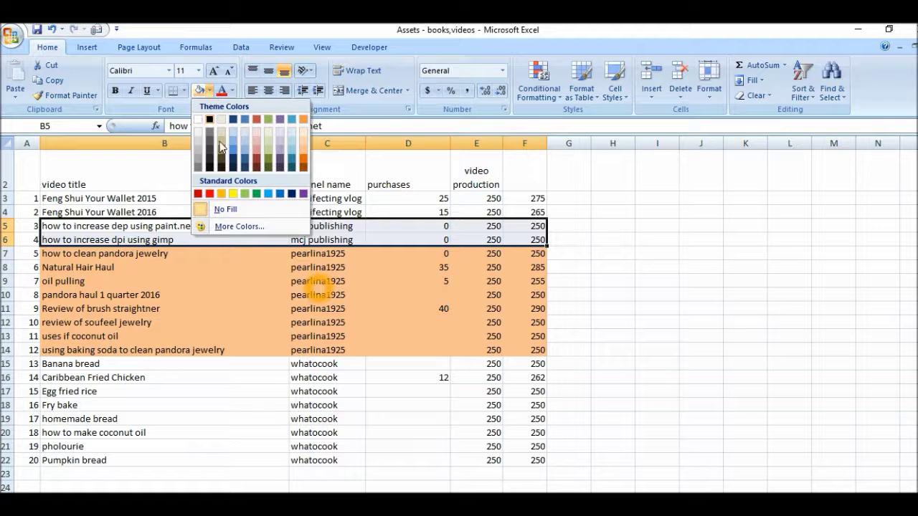
pyautogui.click(269, 139)
pyautogui.click(179, 231)
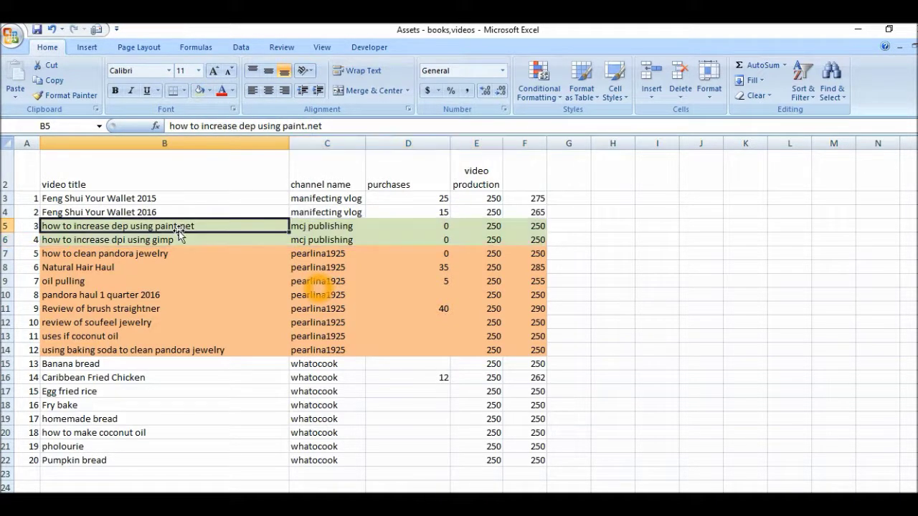
# Correct the video title in B5 to "how to increase dpi using paint.net".
pyautogui.press('Left')
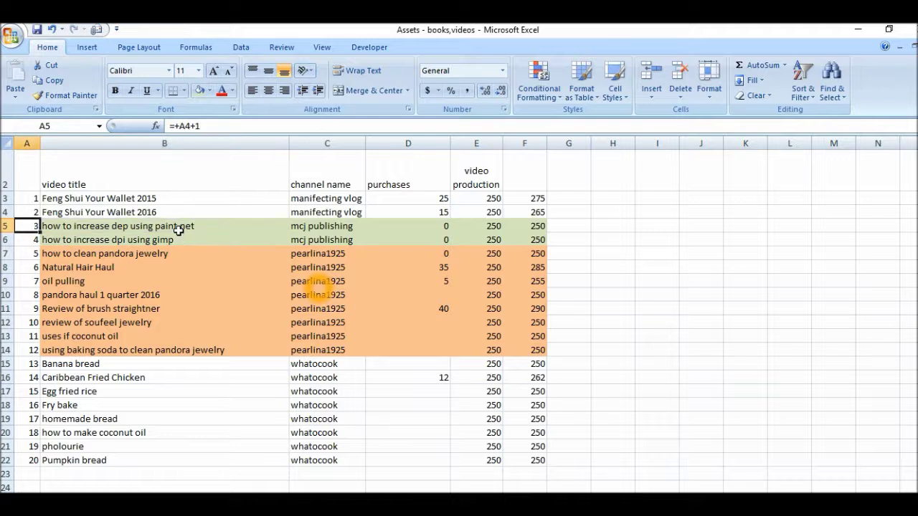
pyautogui.click(179, 229)
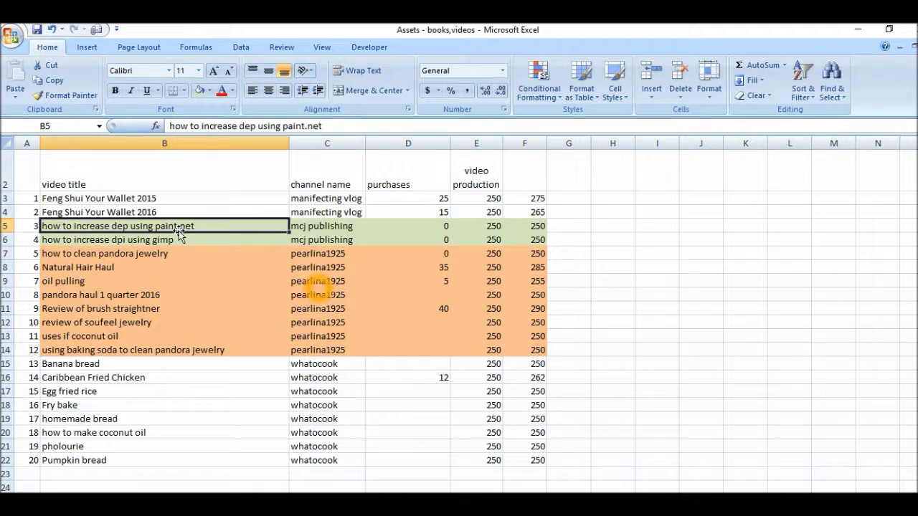
pyautogui.press('F2')
pyautogui.press('Left')
pyautogui.press('Left')
pyautogui.press('Left')
pyautogui.press('Left')
pyautogui.press('Left')
pyautogui.press('Left')
pyautogui.press('Left')
pyautogui.press('Left')
pyautogui.press('Left')
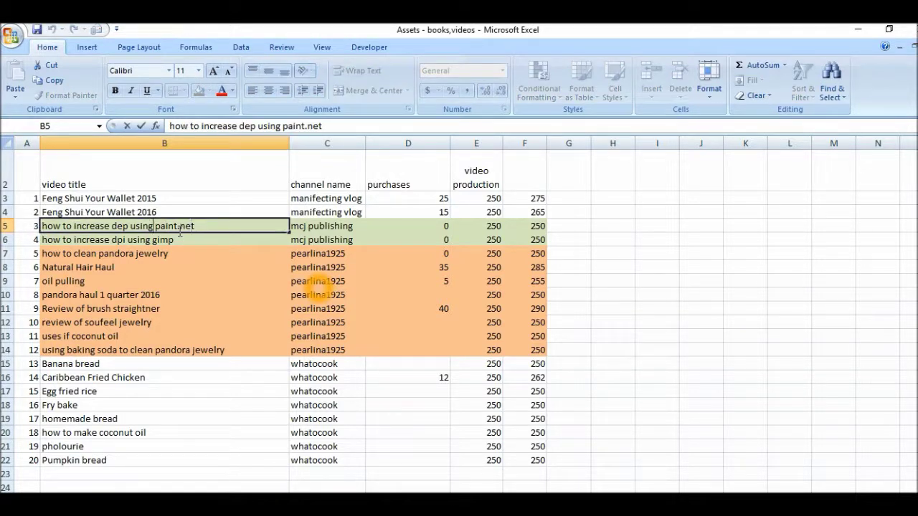
pyautogui.press('Left')
pyautogui.press('Left')
pyautogui.press('Left')
pyautogui.press('Left')
pyautogui.press('Left')
pyautogui.press('Left')
pyautogui.press('BackSpace')
pyautogui.press('BackSpace')
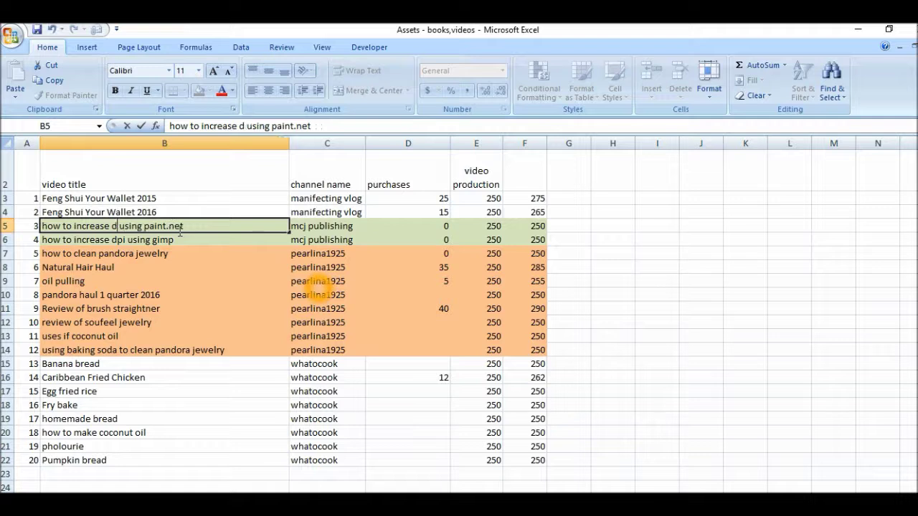
pyautogui.write('p')
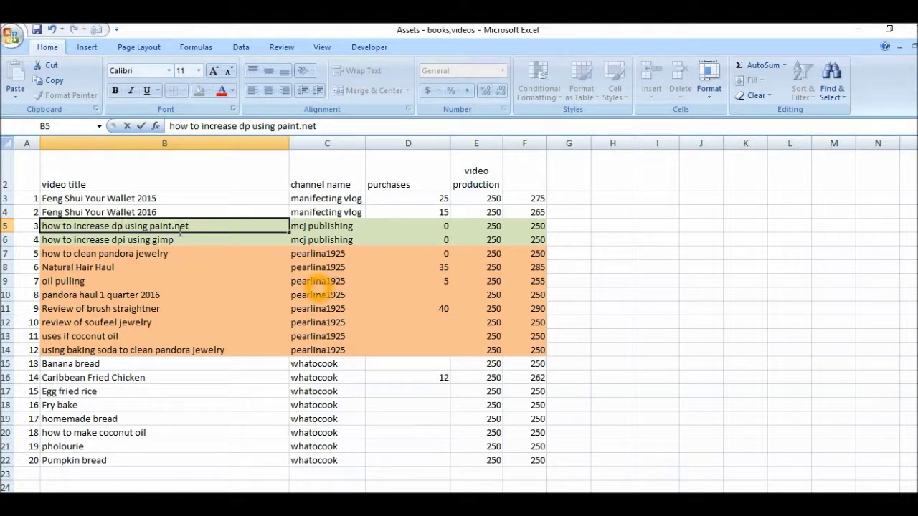
pyautogui.write('i')
pyautogui.press('Return')
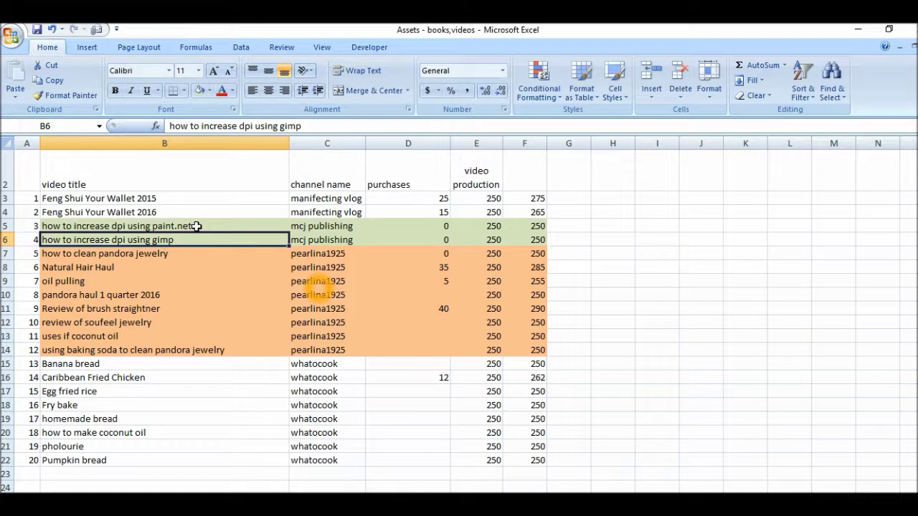
pyautogui.click(197, 226)
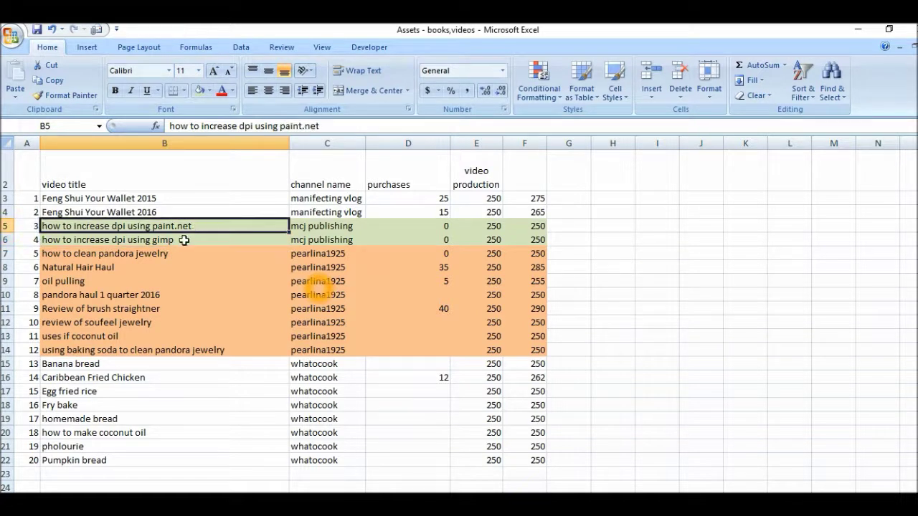
pyautogui.click(184, 240)
pyautogui.moveTo(289, 243); pyautogui.dragTo(245, 203)
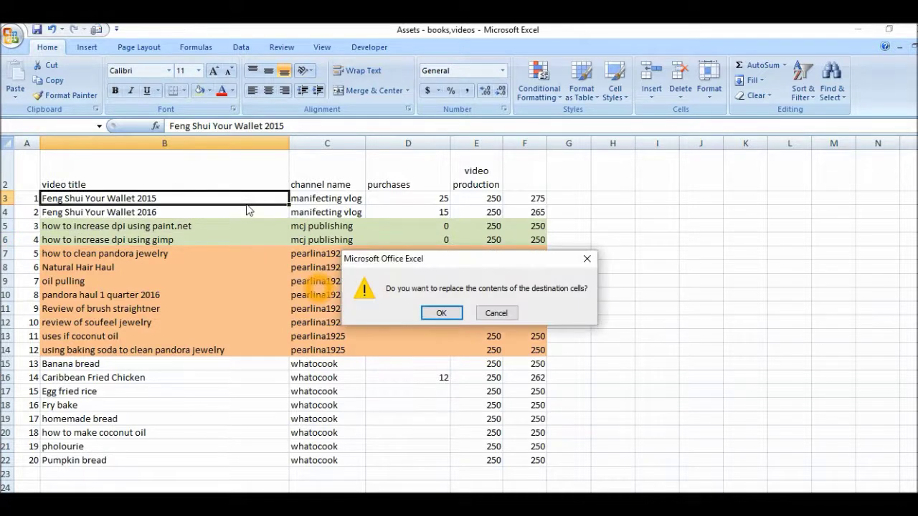
pyautogui.press('Escape')
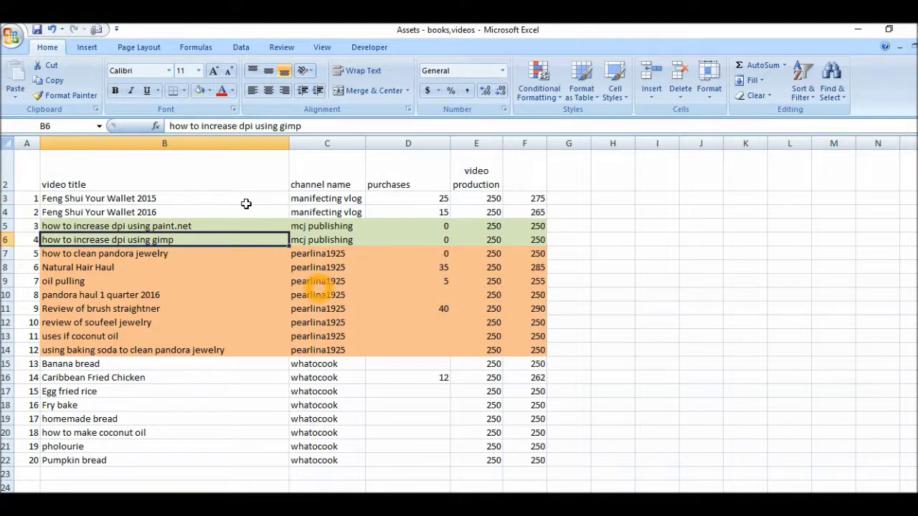
pyautogui.press('Up')
pyautogui.press('Up')
pyautogui.press('Up')
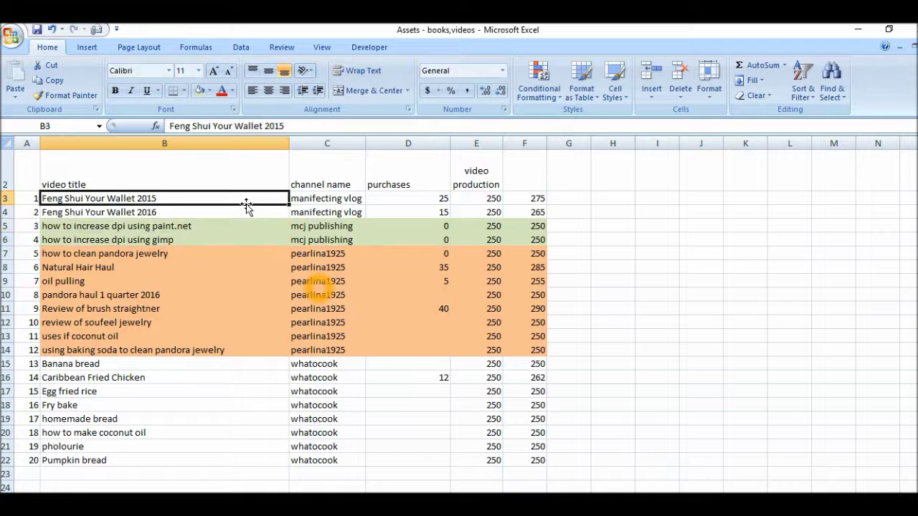
pyautogui.press('Right')
pyautogui.press('Down')
pyautogui.press('Down')
pyautogui.press('Down')
pyautogui.press('Down')
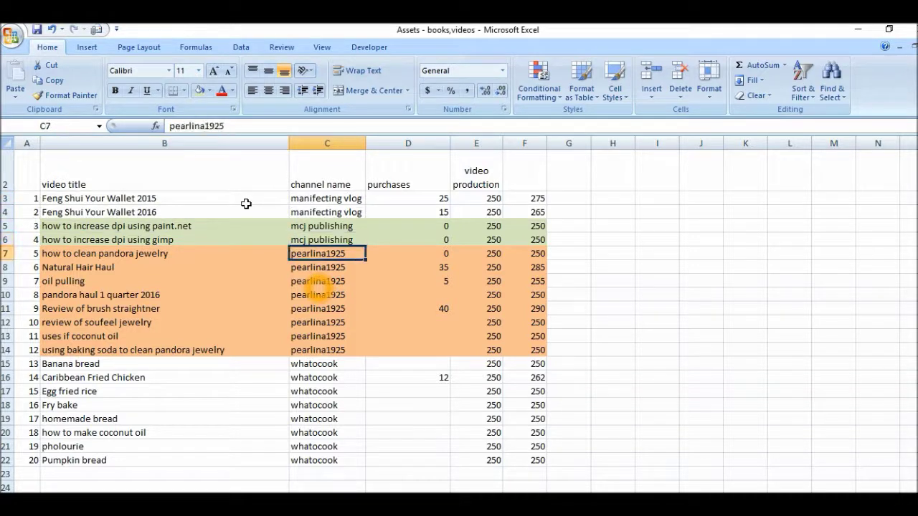
pyautogui.click(673, 319)
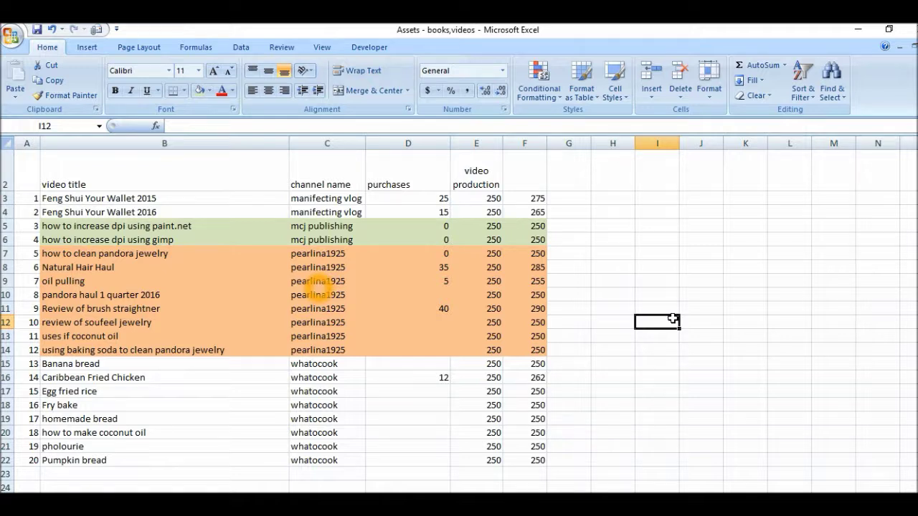